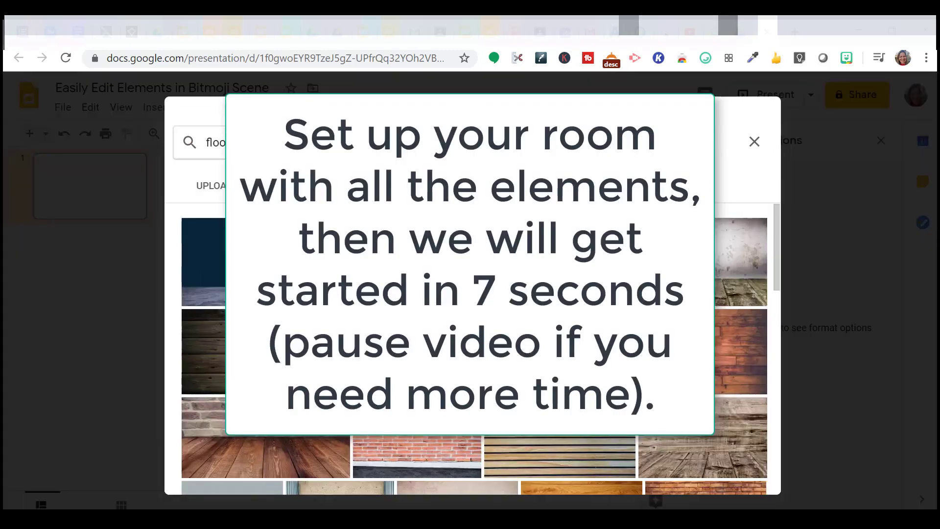
Step: Insert a wooden-floor background image onto the slide
{"action": "left_click_drag", "start_coordinate": [777, 248], "coordinate": [779, 352]}
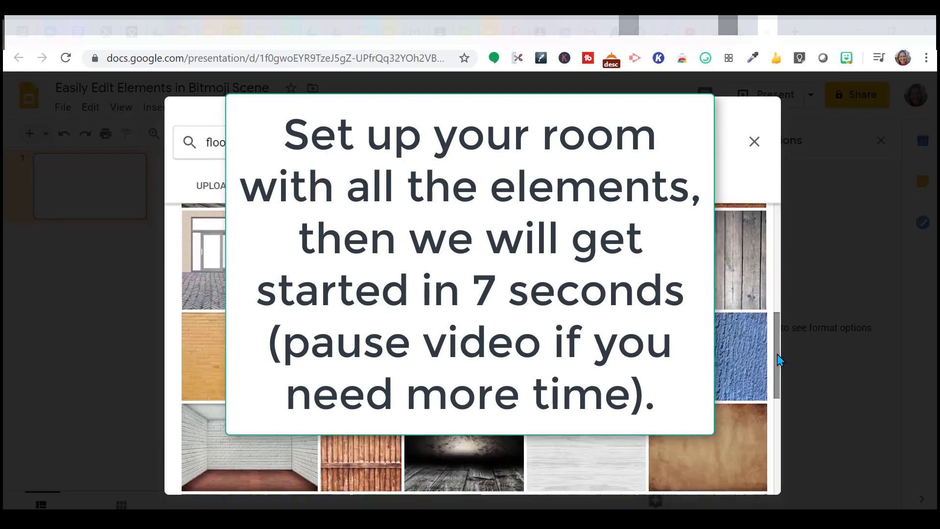
{"action": "left_click", "coordinate": [730, 485]}
{"action": "left_click", "coordinate": [742, 482]}
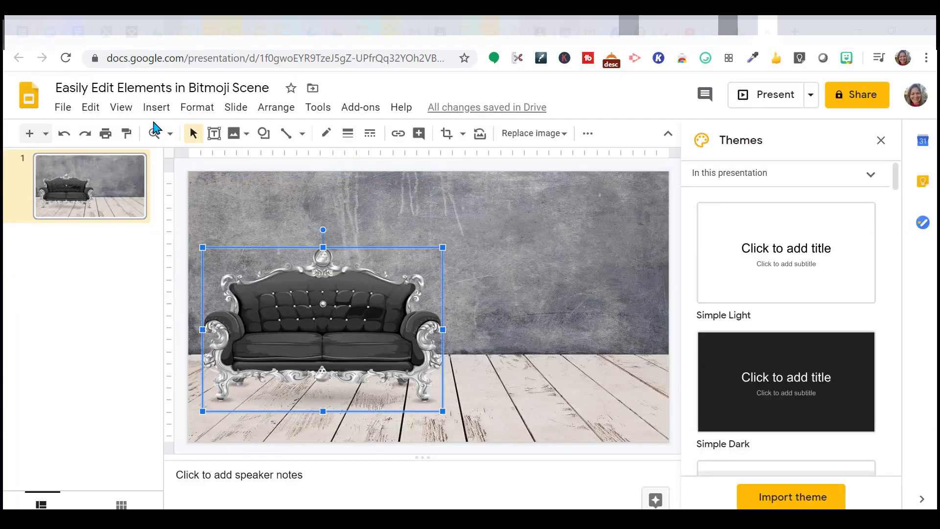
Step: Add a transparent potted snake plant from web image search, then search for a transparent table
{"action": "left_click", "coordinate": [156, 107]}
{"action": "left_click", "coordinate": [372, 161]}
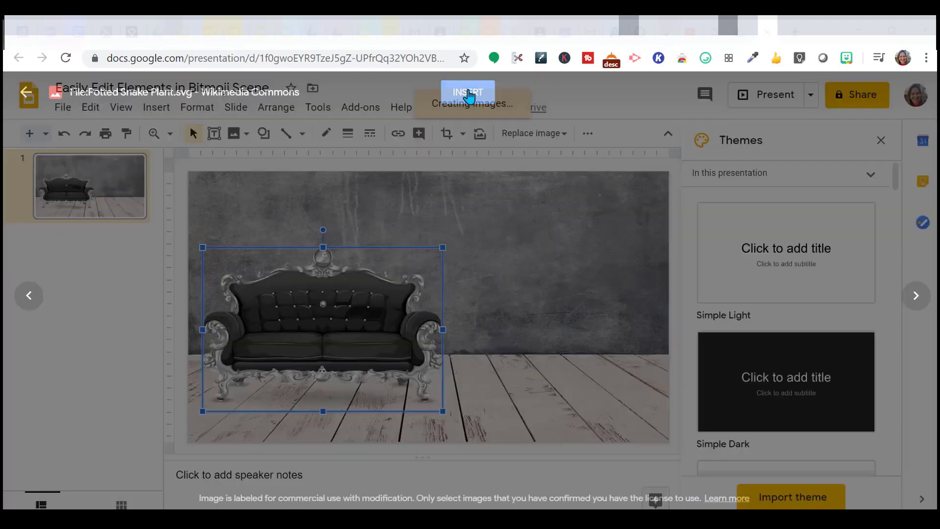
{"action": "left_click", "coordinate": [157, 107]}
{"action": "mouse_move", "coordinate": [196, 142]}
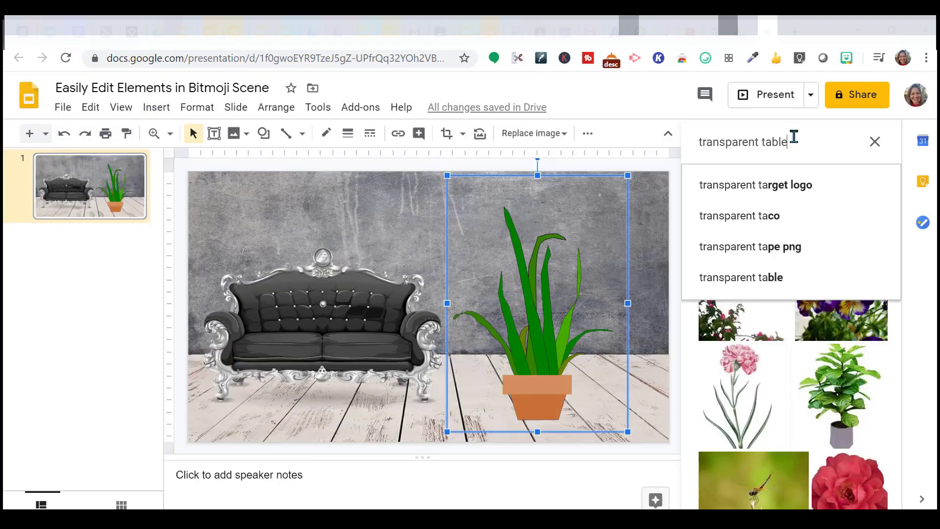
{"action": "left_click", "coordinate": [795, 272]}
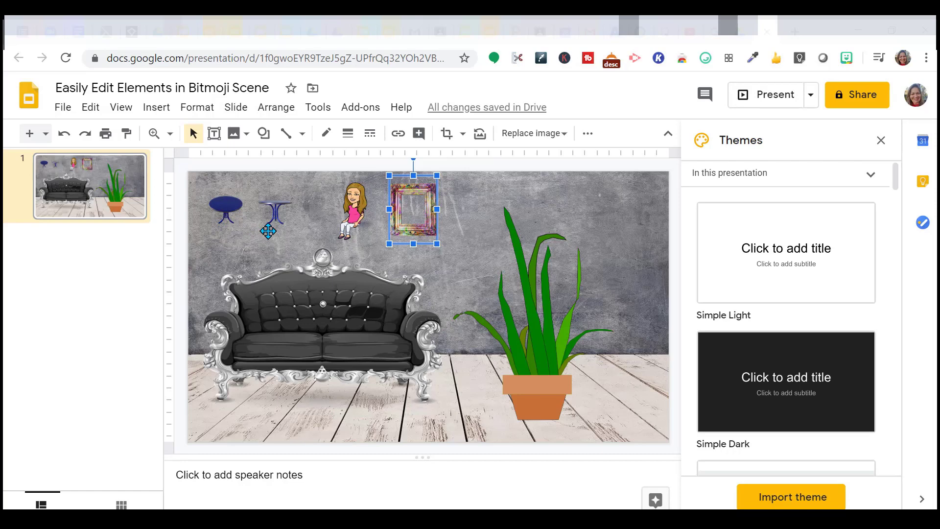
{"action": "left_click", "coordinate": [305, 326]}
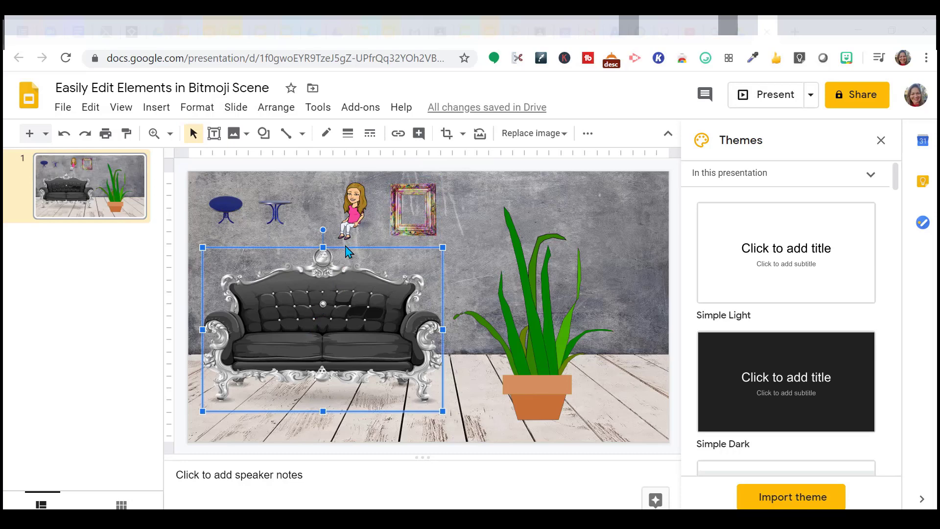
{"action": "left_click", "coordinate": [352, 211]}
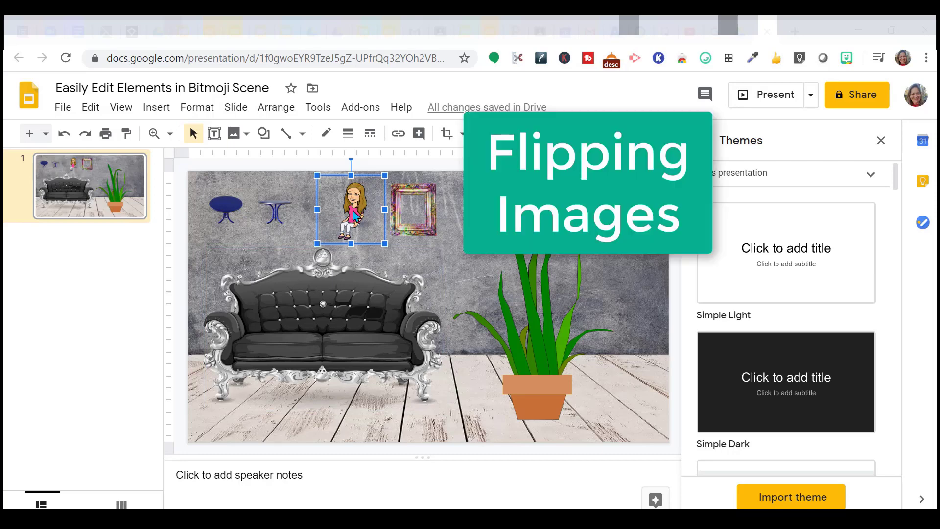
Step: Flip the Bitmoji horizontally from Format options' Size & Rotation section
{"action": "right_click", "coordinate": [354, 215]}
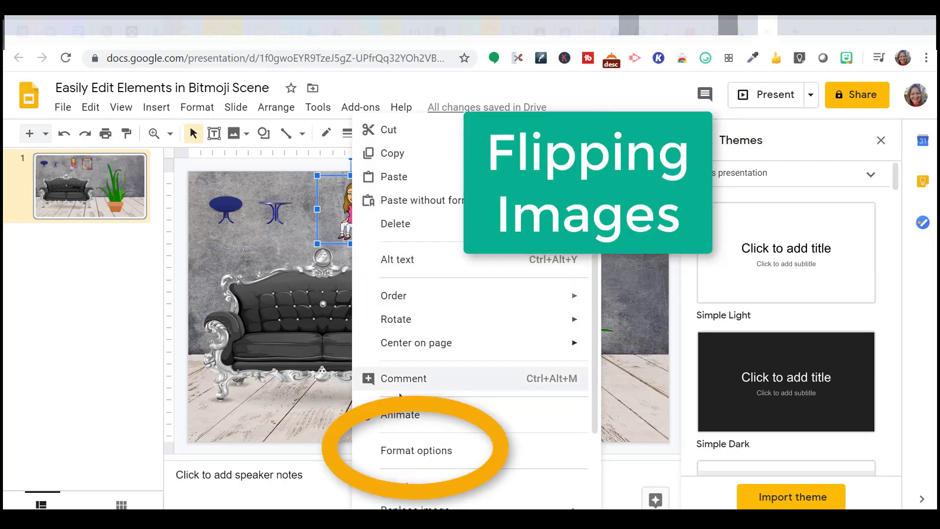
{"action": "left_click", "coordinate": [415, 450]}
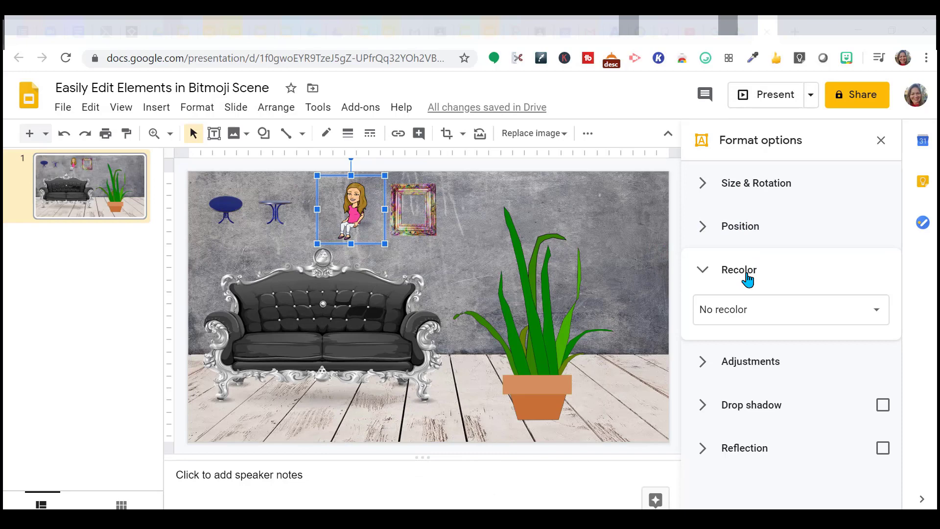
{"action": "left_click", "coordinate": [704, 188]}
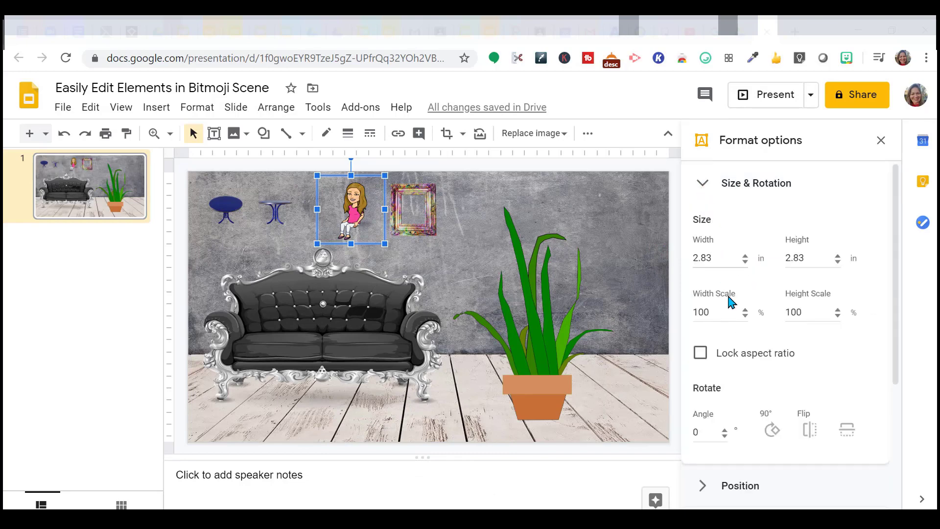
{"action": "left_click", "coordinate": [804, 432]}
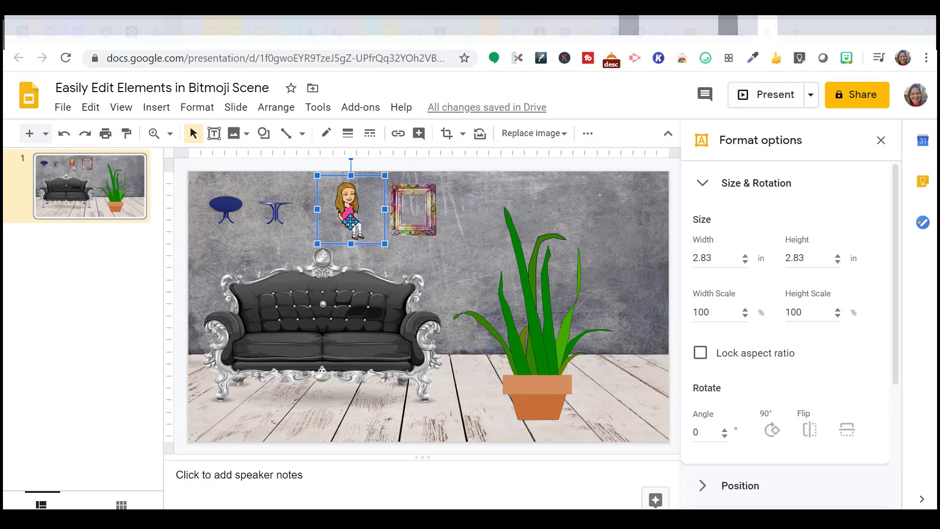
Step: Move the Bitmoji onto the couch's left end and enlarge her to about 6.57 in square
{"action": "left_click_drag", "start_coordinate": [350, 228], "coordinate": [279, 338]}
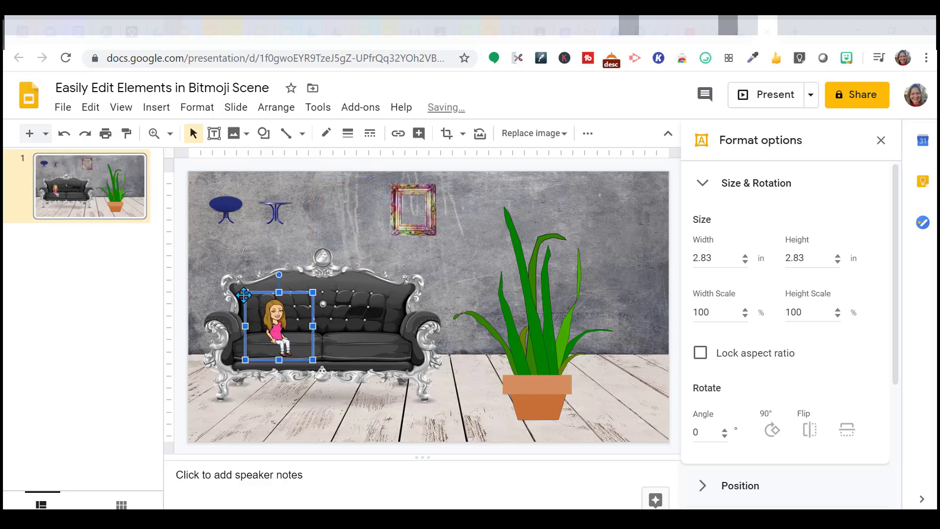
{"action": "left_click_drag", "start_coordinate": [243, 293], "coordinate": [210, 250]}
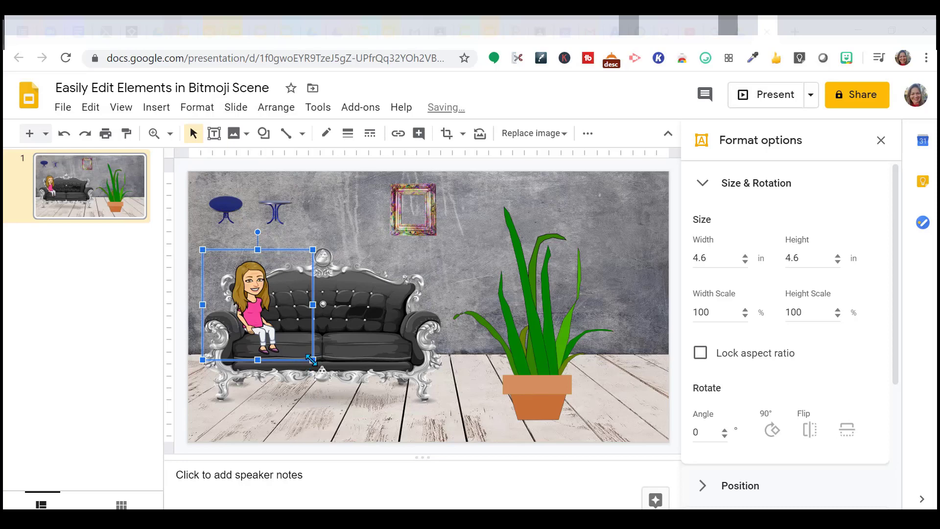
{"action": "left_click_drag", "start_coordinate": [312, 360], "coordinate": [361, 412]}
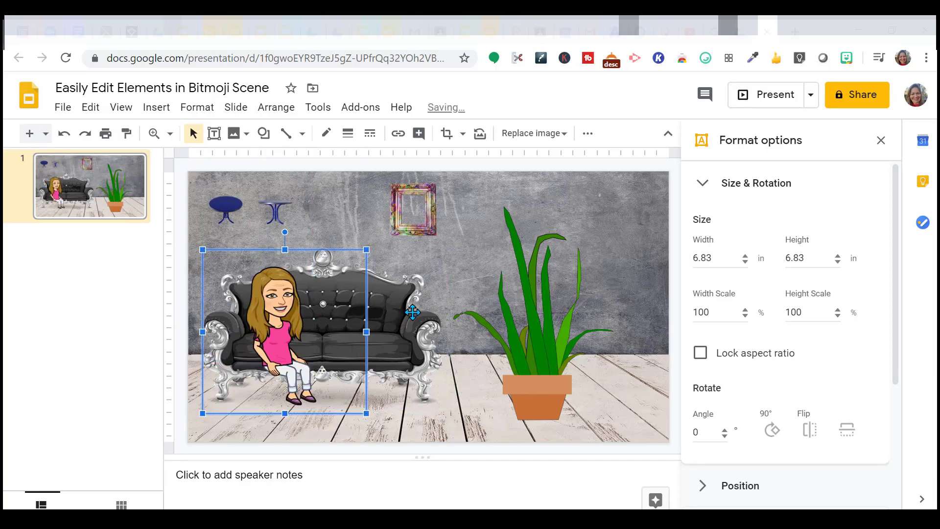
{"action": "left_click_drag", "start_coordinate": [441, 249], "coordinate": [404, 275]}
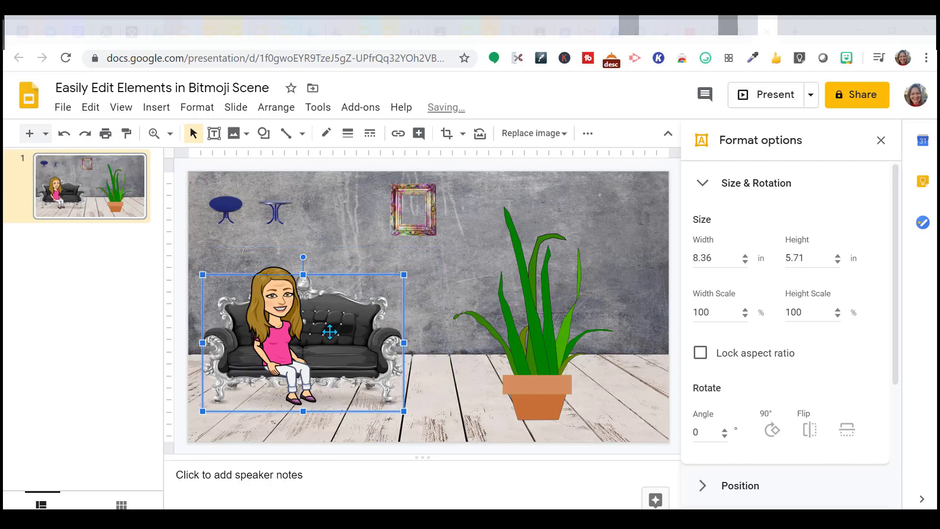
{"action": "key", "text": "ctrl+z"}
{"action": "key", "text": "ctrl+z"}
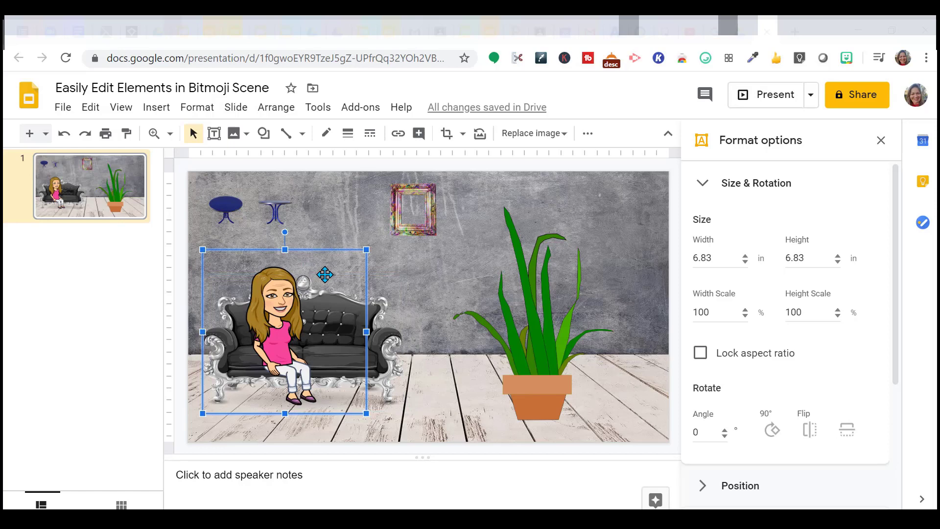
{"action": "left_click_drag", "start_coordinate": [366, 250], "coordinate": [360, 256]}
{"action": "left_click_drag", "start_coordinate": [265, 308], "coordinate": [250, 293]}
Step: Shrink the snake plant to 5.65 × 7.99 in and move it to the couch's left end
{"action": "key", "text": "Escape"}
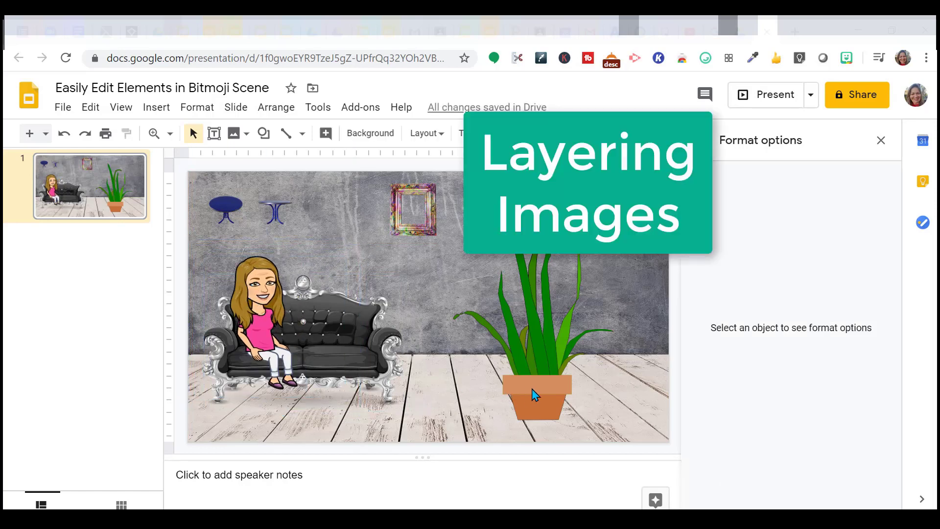
{"action": "left_click", "coordinate": [535, 395]}
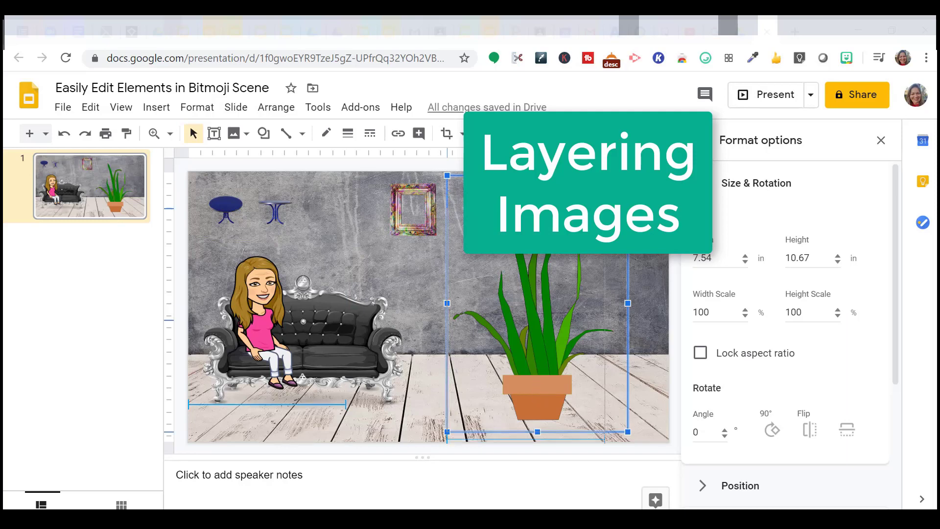
{"action": "left_click_drag", "start_coordinate": [627, 175], "coordinate": [582, 239]}
{"action": "left_click_drag", "start_coordinate": [516, 374], "coordinate": [312, 376]}
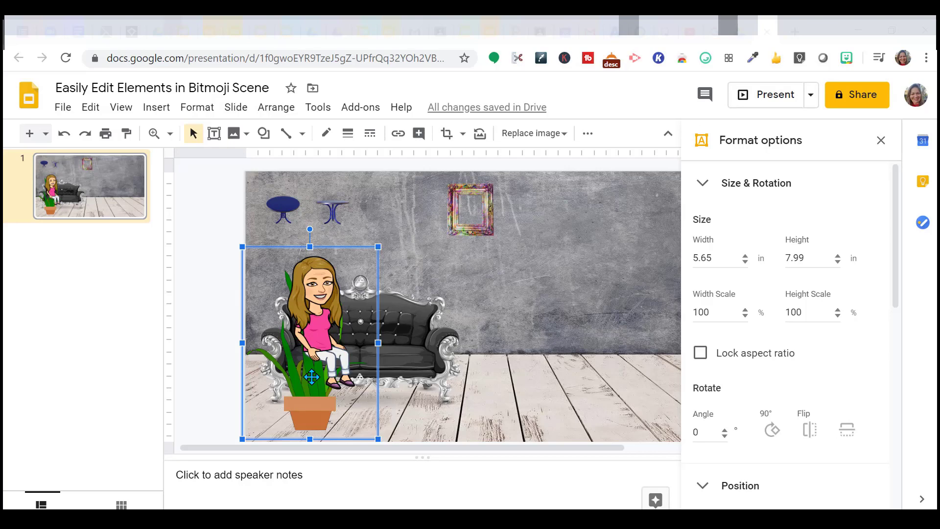
Step: Send the snake plant backward so it sits behind the couch and Bitmoji
{"action": "left_click", "coordinate": [276, 110]}
{"action": "mouse_move", "coordinate": [299, 135]}
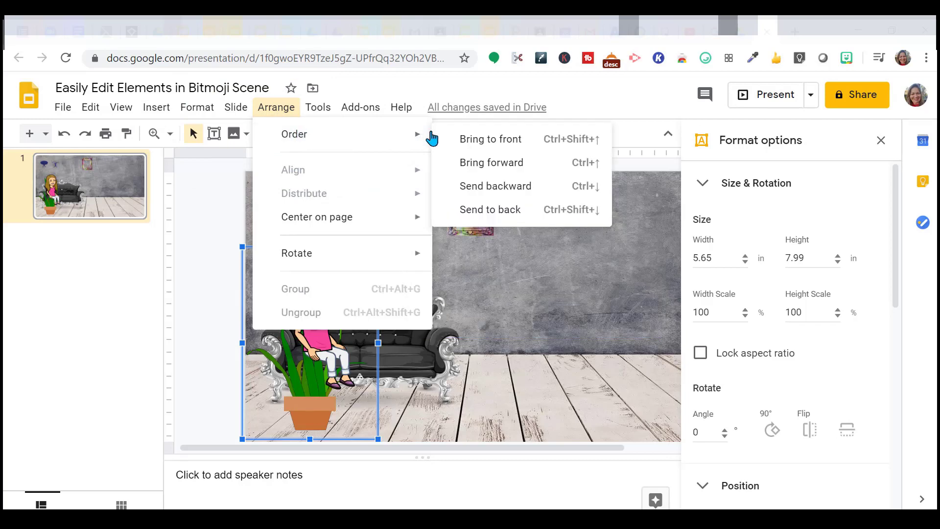
{"action": "mouse_move", "coordinate": [424, 139]}
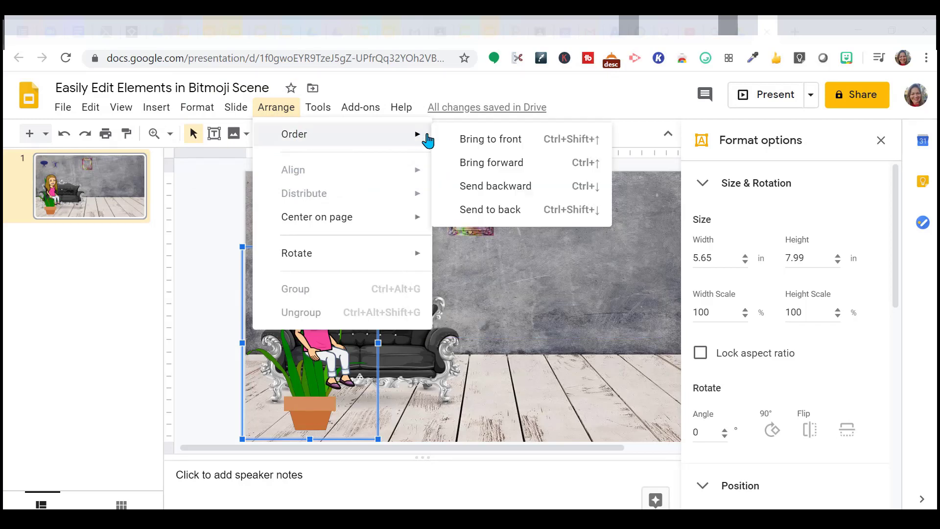
{"action": "left_click", "coordinate": [481, 187]}
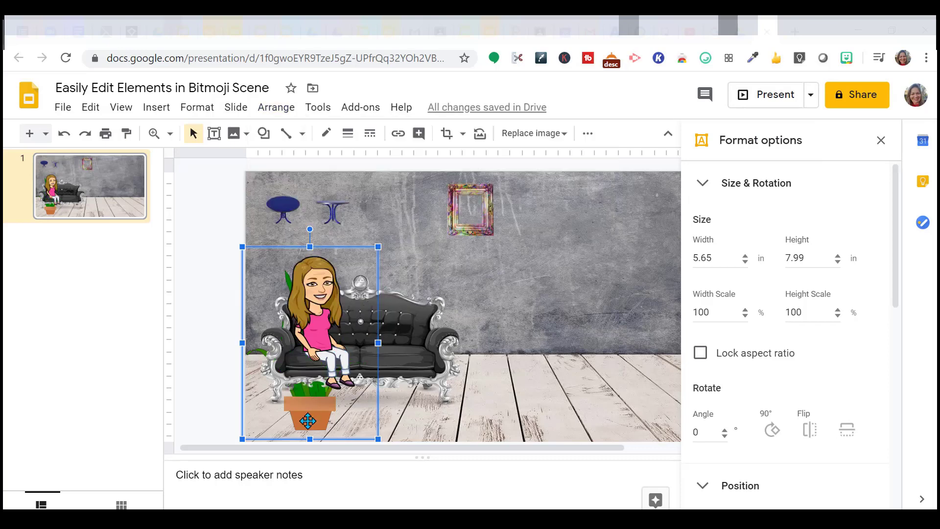
Step: Move the snake plant up and left so its tall leaves rise beside the Bitmoji
{"action": "left_click_drag", "start_coordinate": [306, 417], "coordinate": [283, 345]}
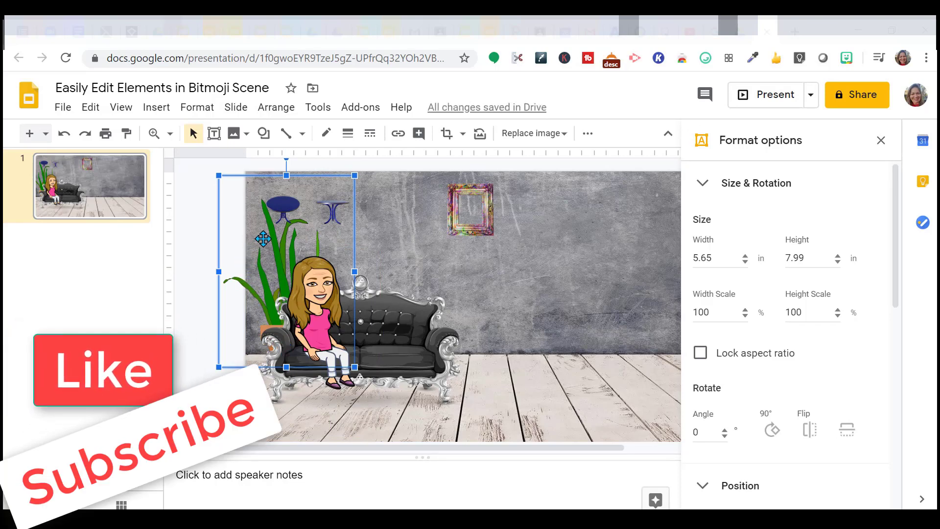
{"action": "left_click", "coordinate": [321, 319]}
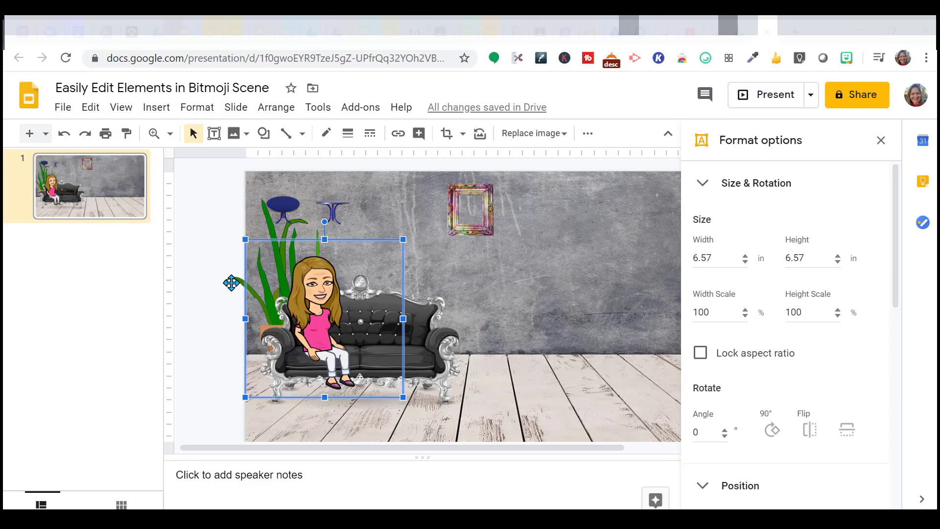
Step: Crop the Bitmoji's top, right and left margins, leaving it 3.18 × 6.08 in
{"action": "double_click", "coordinate": [311, 314]}
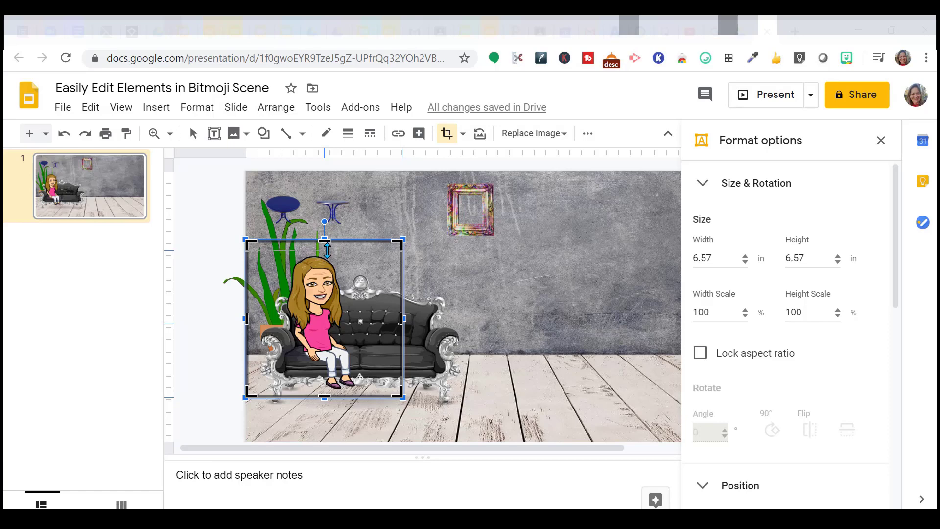
{"action": "left_click_drag", "start_coordinate": [327, 249], "coordinate": [324, 261]}
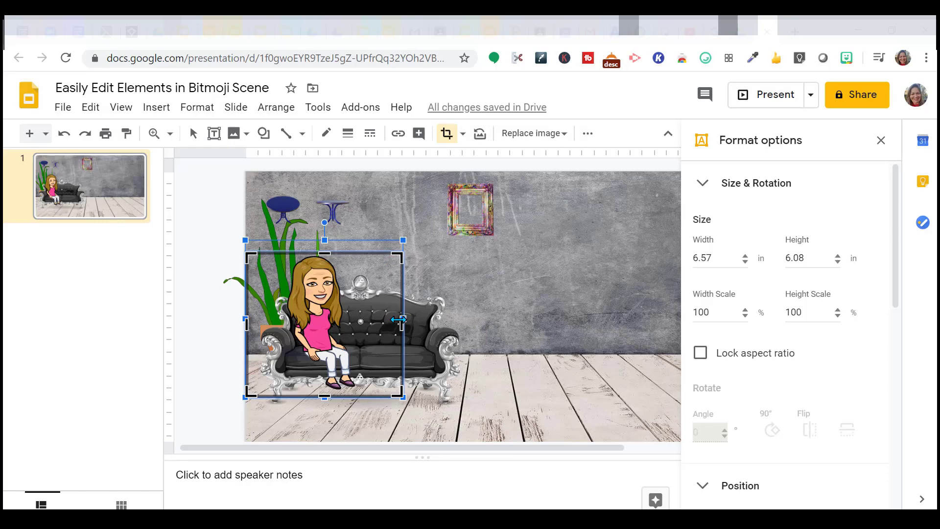
{"action": "left_click_drag", "start_coordinate": [402, 321], "coordinate": [361, 321]}
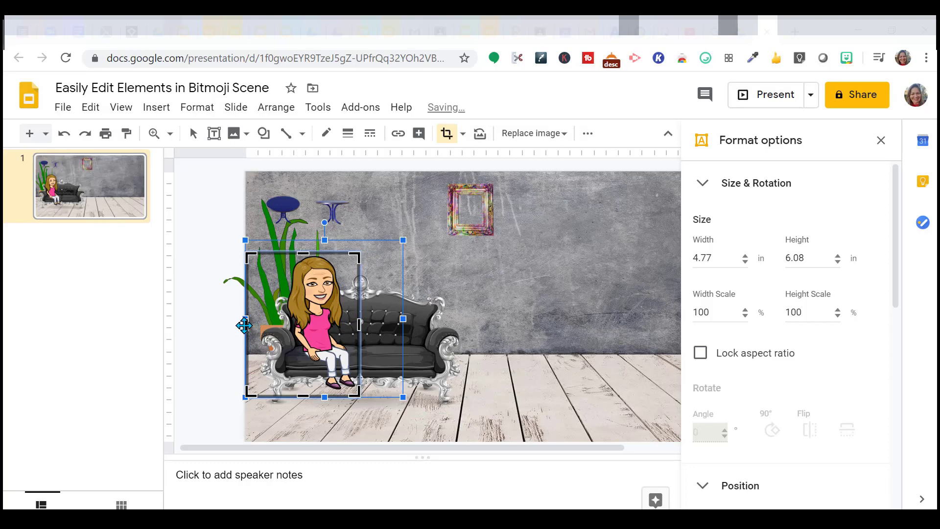
{"action": "left_click_drag", "start_coordinate": [246, 325], "coordinate": [286, 329]}
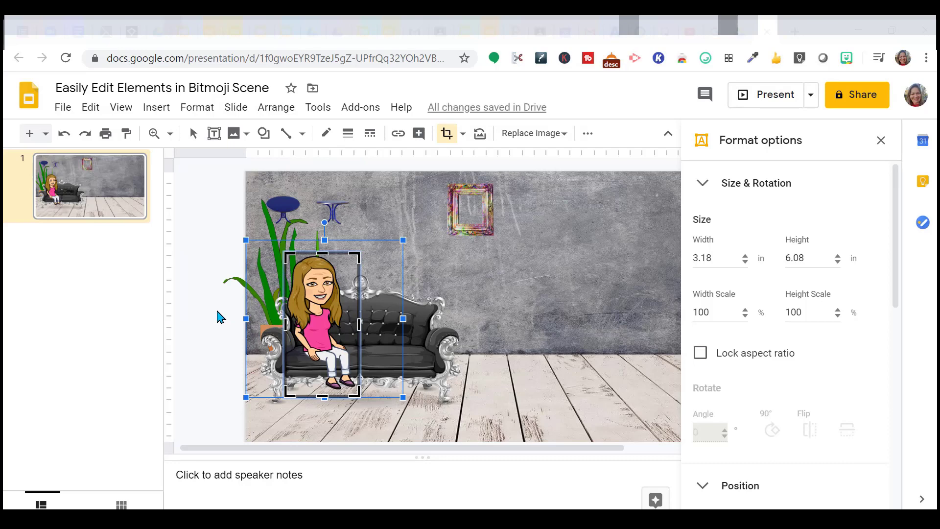
Step: Finish the Bitmoji crop and check the couch and plant images by selecting each in turn
{"action": "key", "text": "Return"}
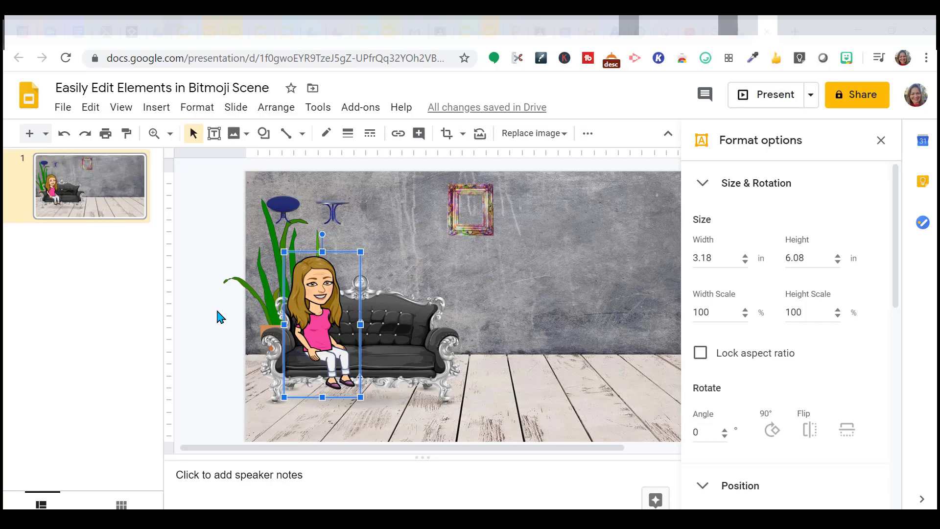
{"action": "left_click", "coordinate": [265, 303]}
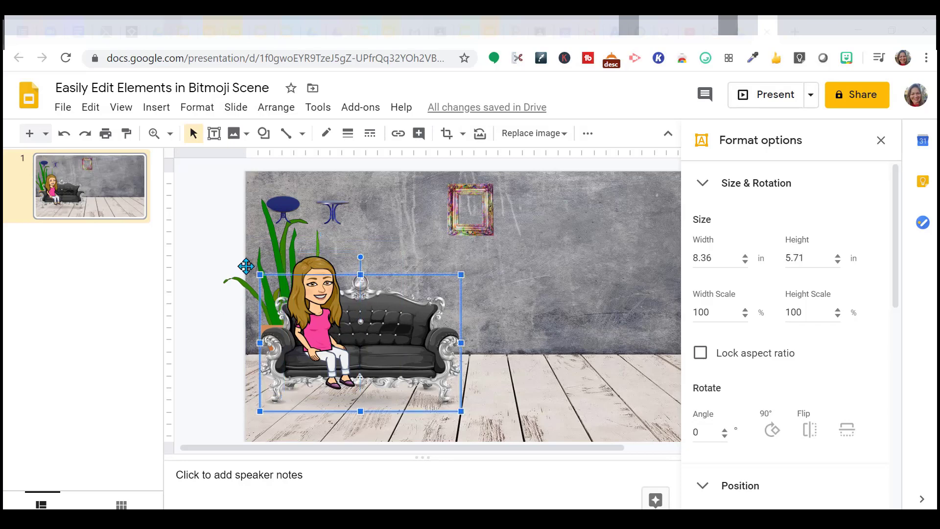
{"action": "left_click", "coordinate": [266, 247]}
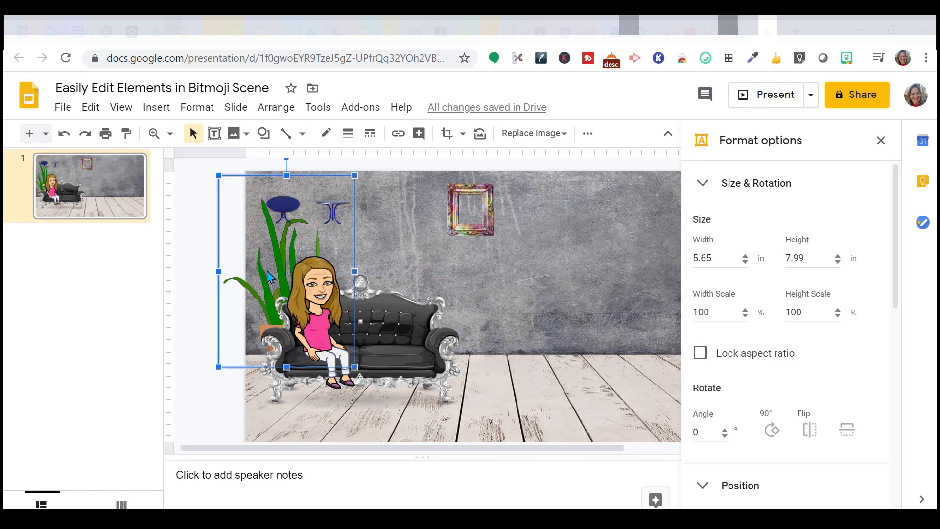
{"action": "left_click", "coordinate": [271, 285]}
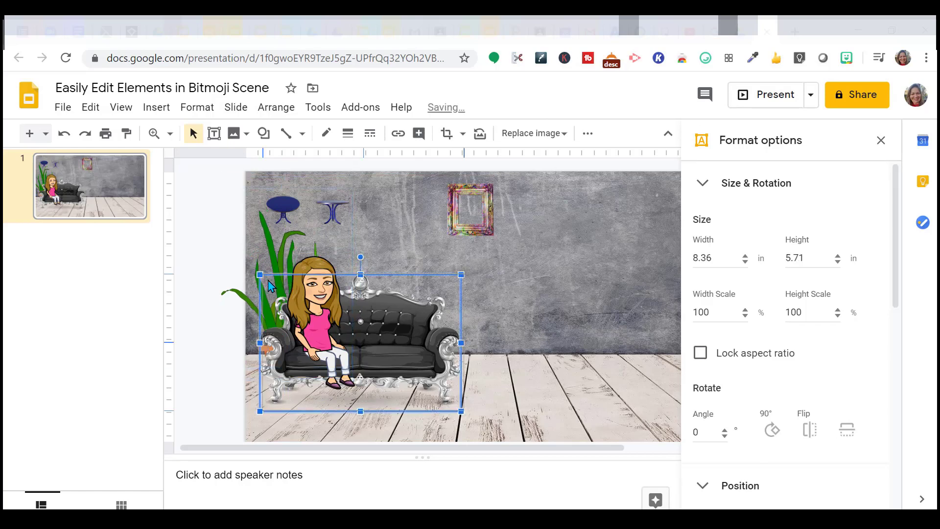
{"action": "left_click", "coordinate": [269, 253]}
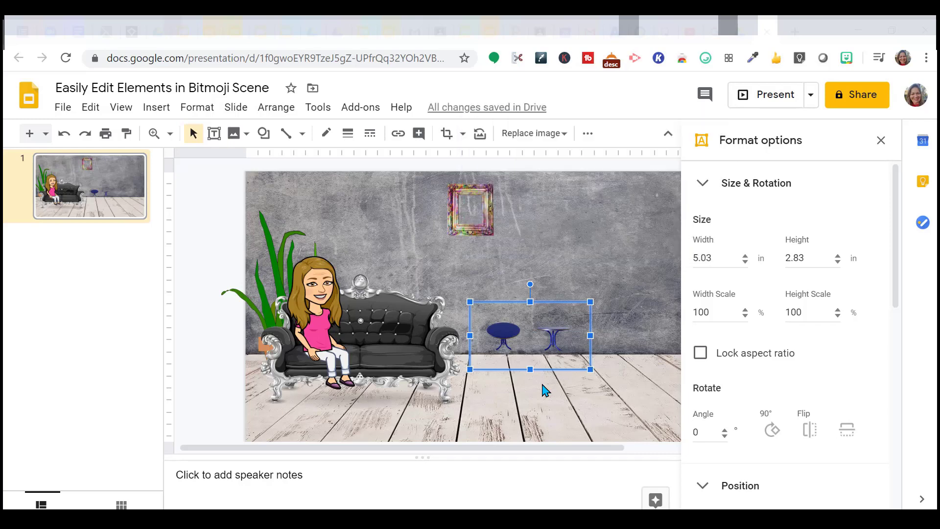
Step: Crop the tables image down to just the round blue table
{"action": "double_click", "coordinate": [533, 345]}
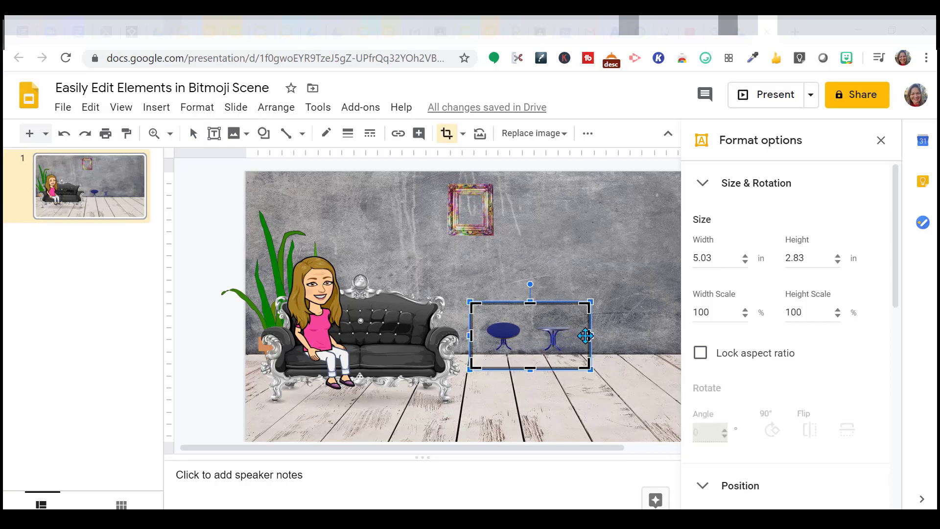
{"action": "left_click_drag", "start_coordinate": [588, 336], "coordinate": [525, 337]}
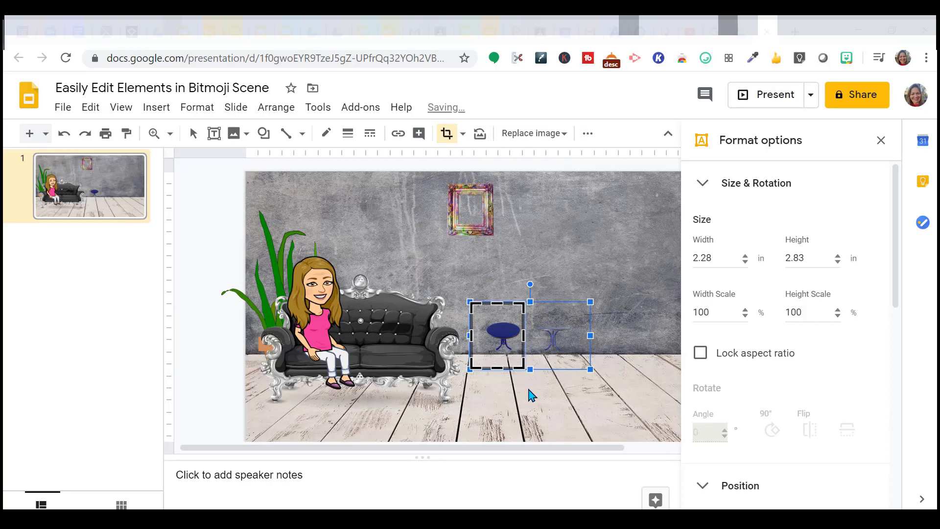
{"action": "key", "text": "Return"}
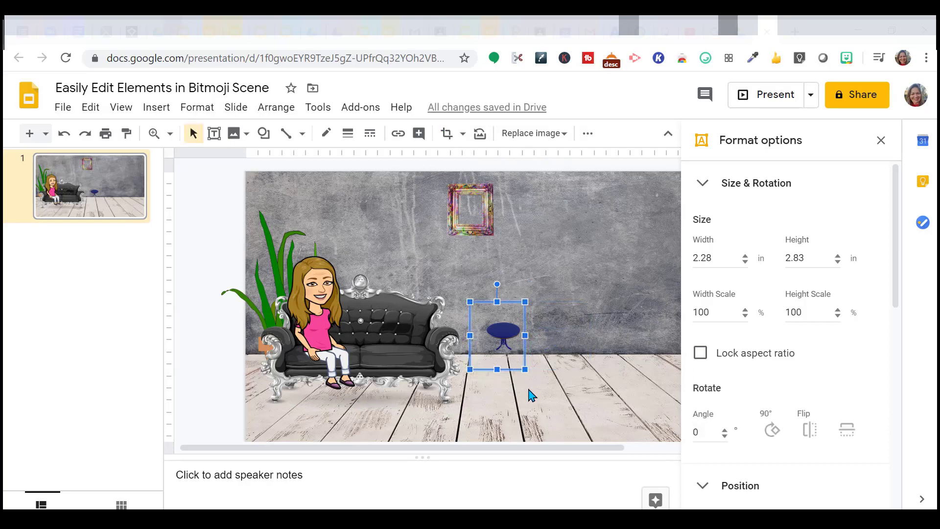
Step: Duplicate the round table, move the copy right, and crop it to the second table (2.51 × 2.83 in)
{"action": "key", "text": "Right"}
{"action": "key", "text": "Down"}
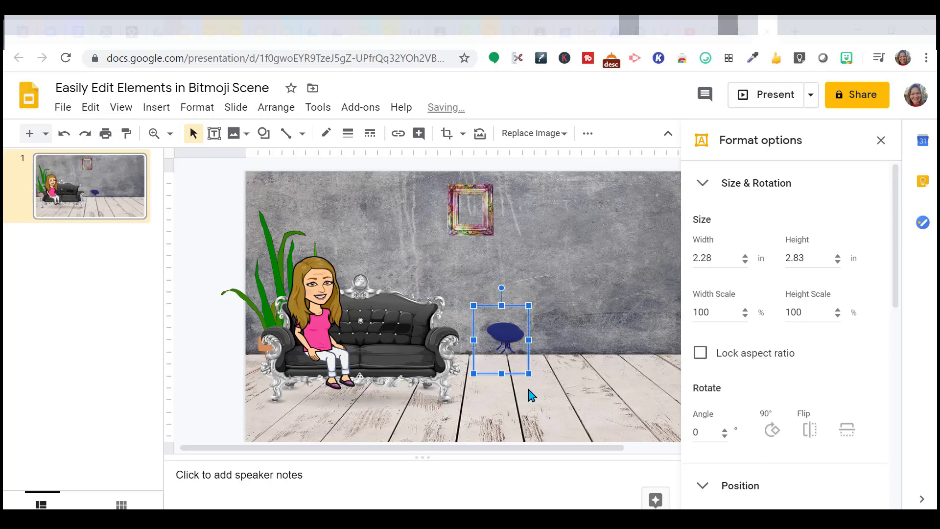
{"action": "left_click_drag", "start_coordinate": [508, 337], "coordinate": [580, 339]}
{"action": "double_click", "coordinate": [580, 338]}
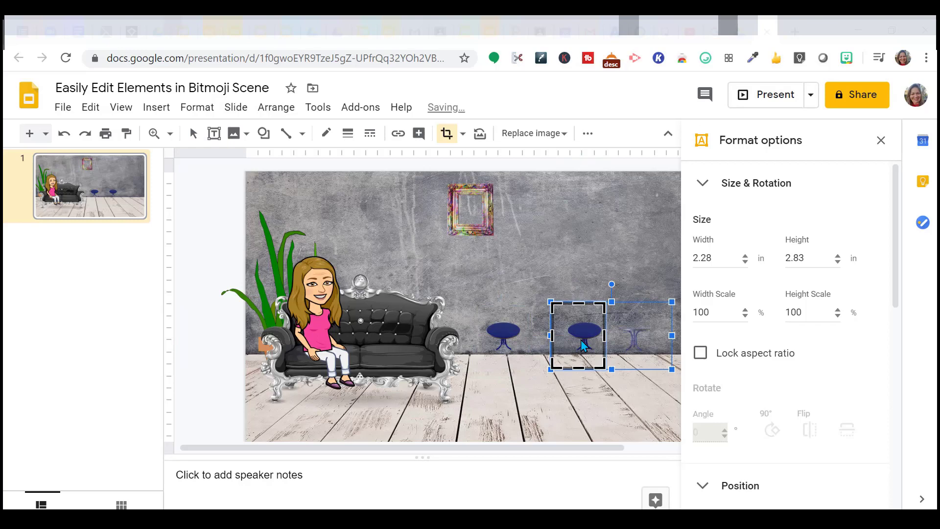
{"action": "left_click", "coordinate": [580, 414]}
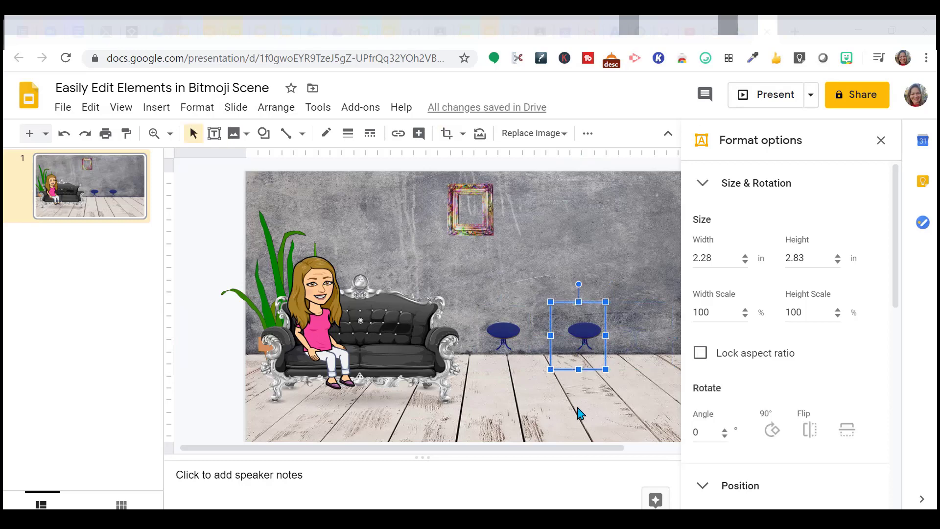
{"action": "double_click", "coordinate": [586, 331]}
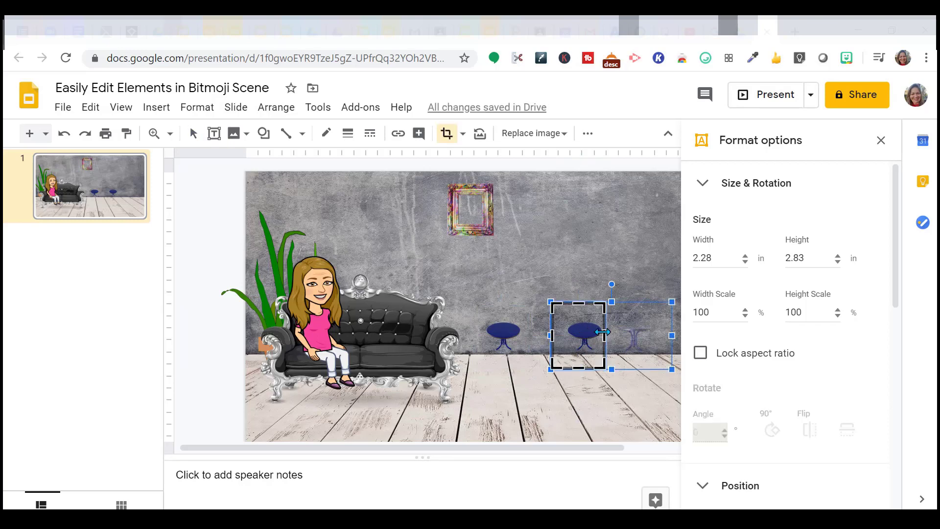
{"action": "left_click_drag", "start_coordinate": [603, 332], "coordinate": [668, 326]}
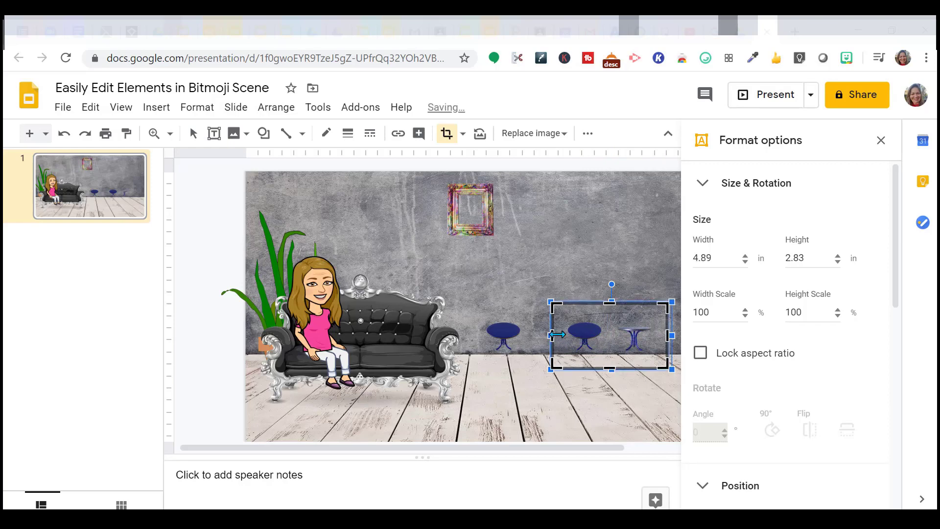
{"action": "left_click_drag", "start_coordinate": [556, 334], "coordinate": [610, 335]}
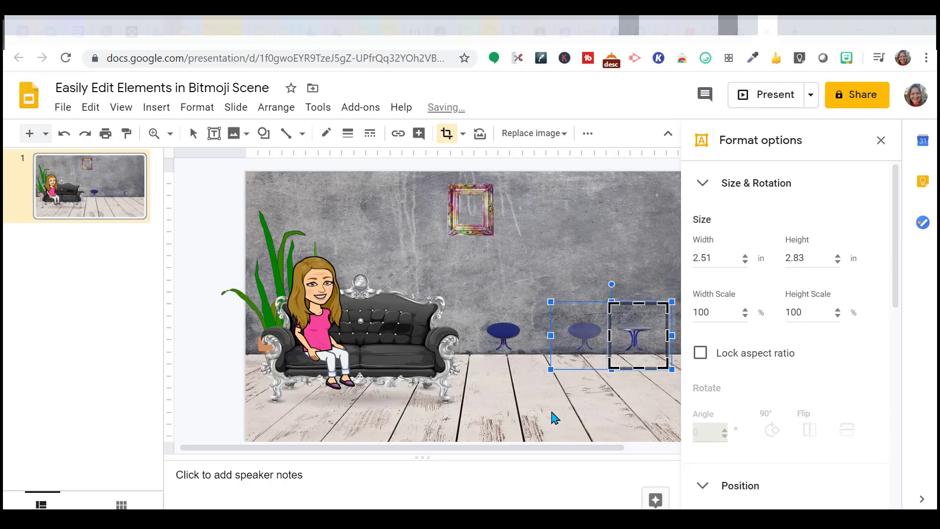
{"action": "key", "text": "Return"}
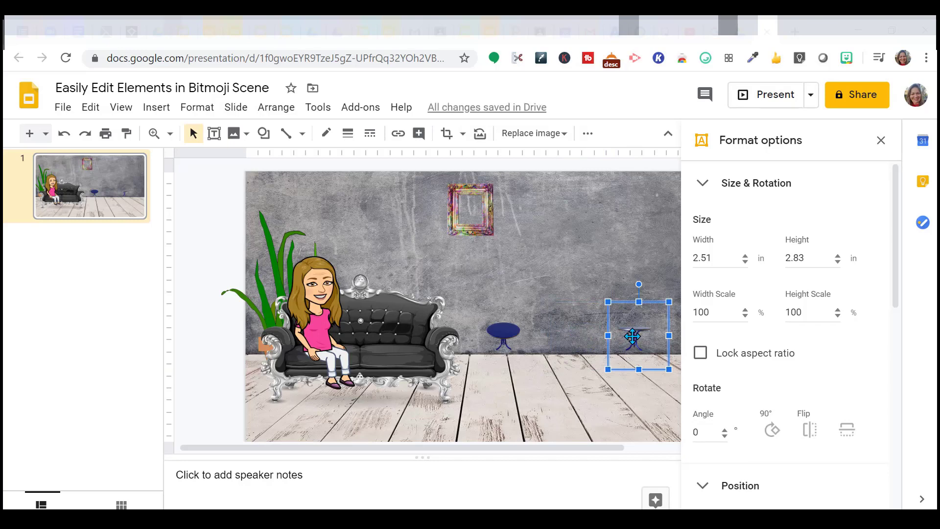
Step: Enlarge the second table to 4.58 × 5.16 in and stand it on the floor right of the couch
{"action": "left_click_drag", "start_coordinate": [633, 337], "coordinate": [481, 353]}
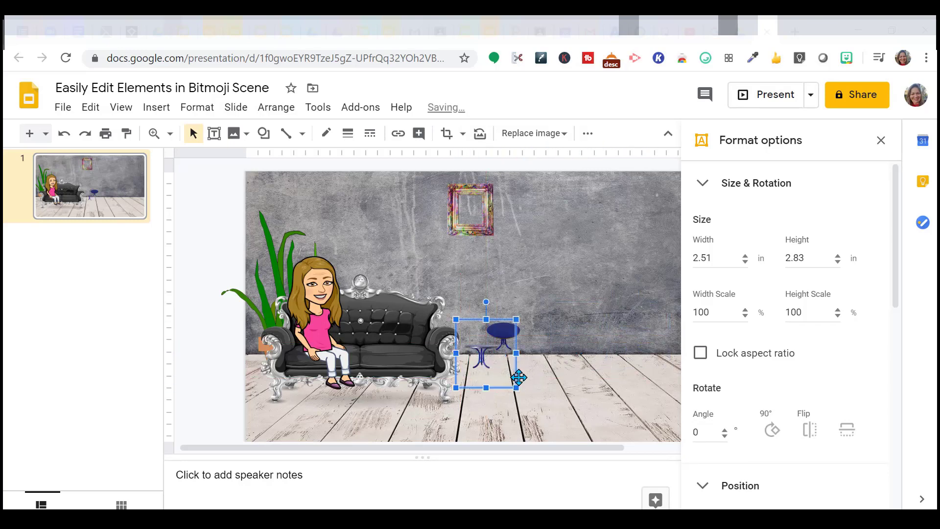
{"action": "left_click", "coordinate": [549, 375]}
{"action": "left_click", "coordinate": [493, 346]}
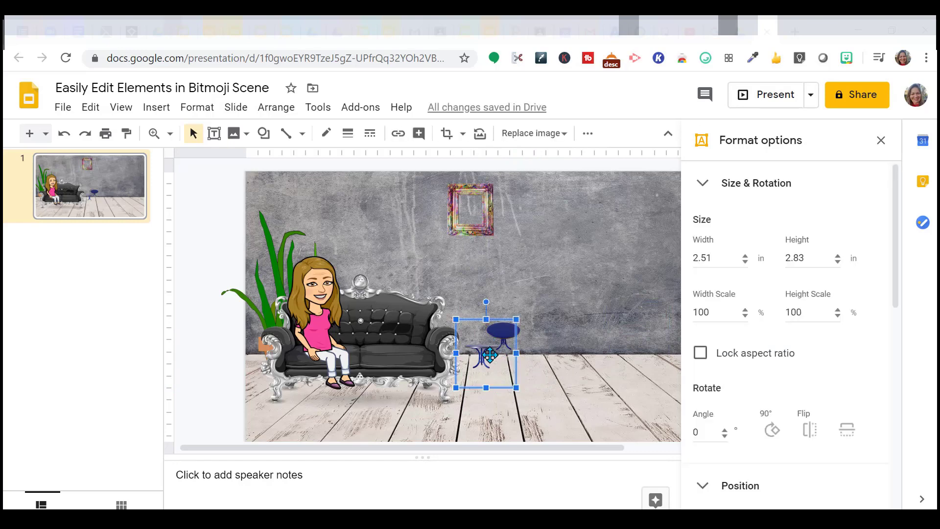
{"action": "left_click_drag", "start_coordinate": [521, 334], "coordinate": [537, 317]}
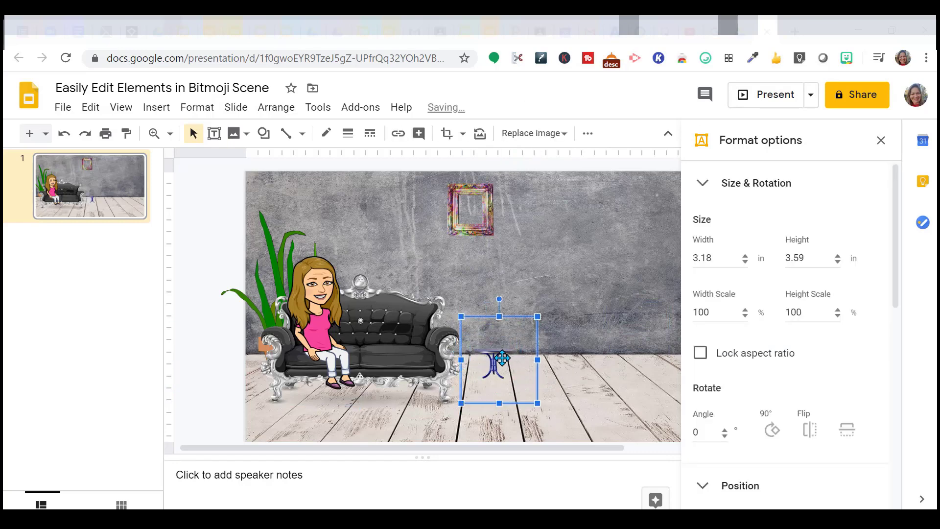
{"action": "mouse_move", "coordinate": [500, 356]}
{"action": "left_mouse_down"}
{"action": "mouse_move", "coordinate": [494, 346]}
{"action": "mouse_move", "coordinate": [487, 360]}
{"action": "left_mouse_up"}
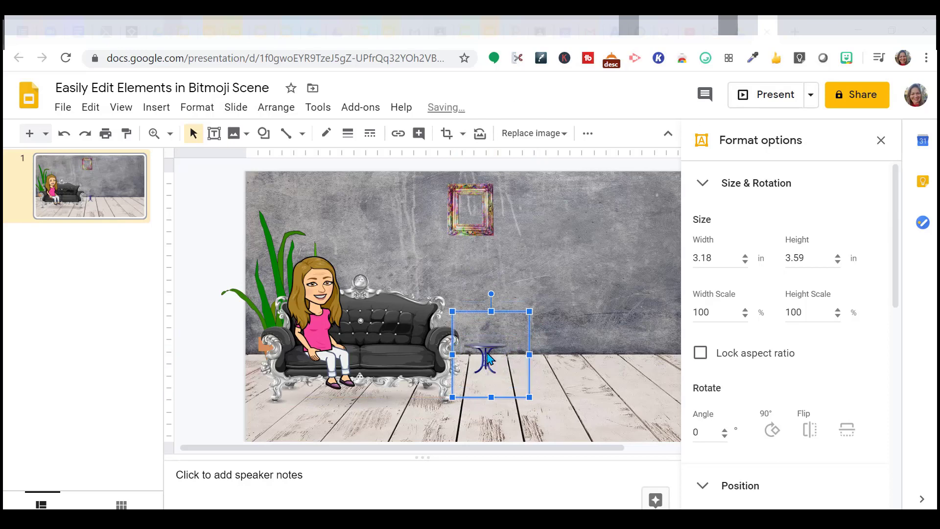
{"action": "left_click_drag", "start_coordinate": [531, 310], "coordinate": [563, 274]}
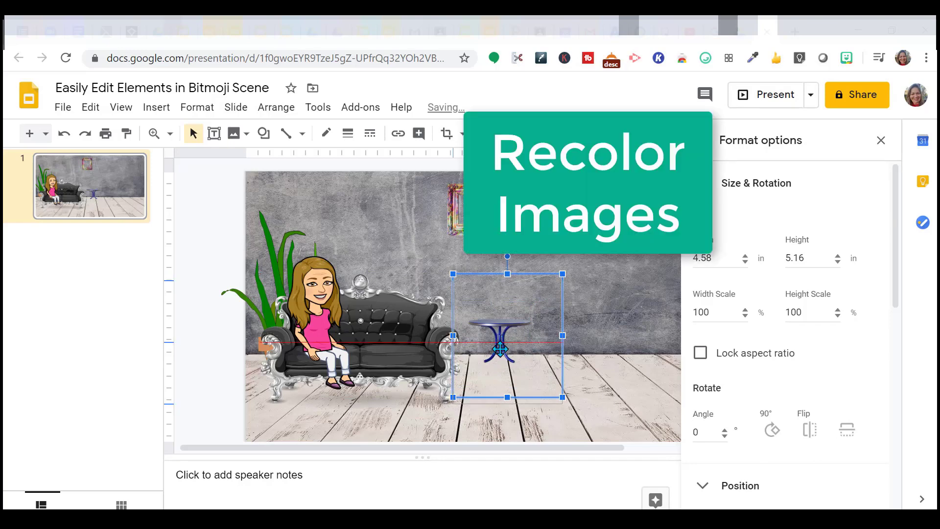
{"action": "left_click_drag", "start_coordinate": [493, 350], "coordinate": [489, 370]}
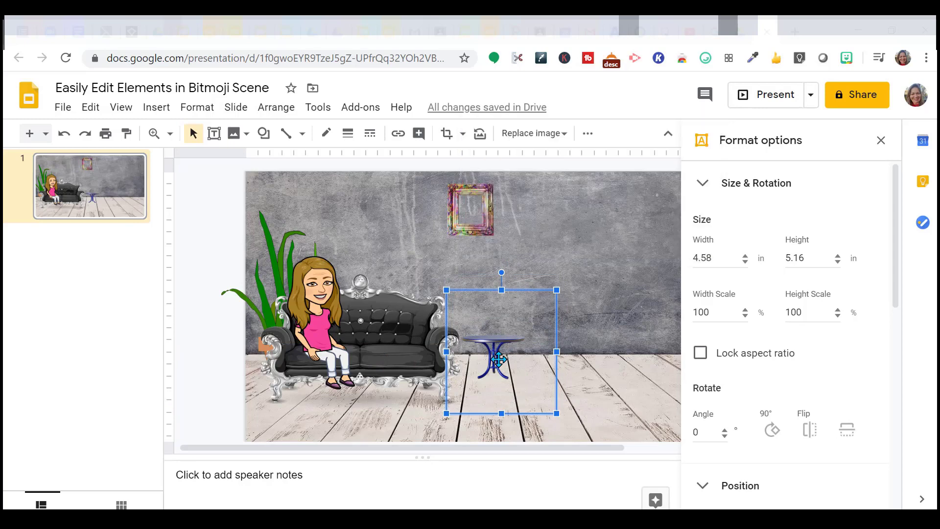
Step: Apply the Light 7 teal Recolor preset to the table image, replacing a trial light-brown recolor
{"action": "right_click", "coordinate": [498, 360]}
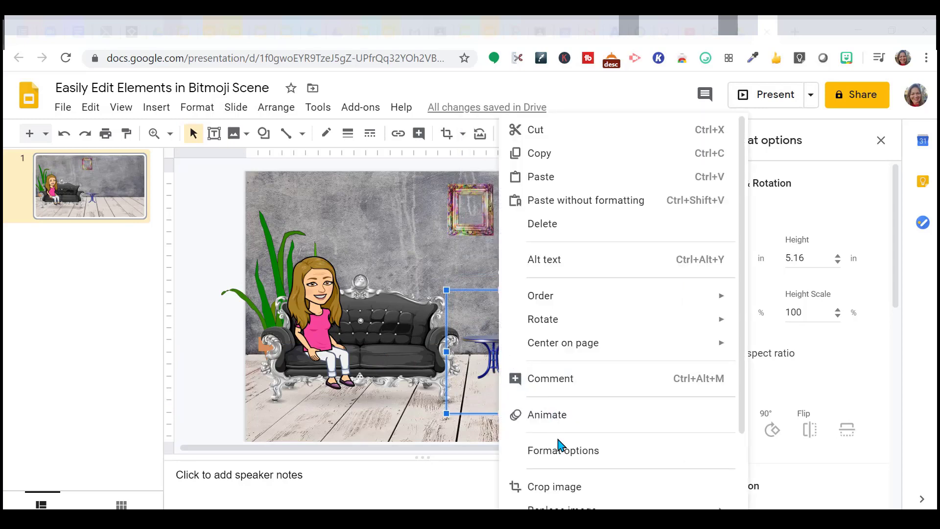
{"action": "left_click", "coordinate": [534, 451]}
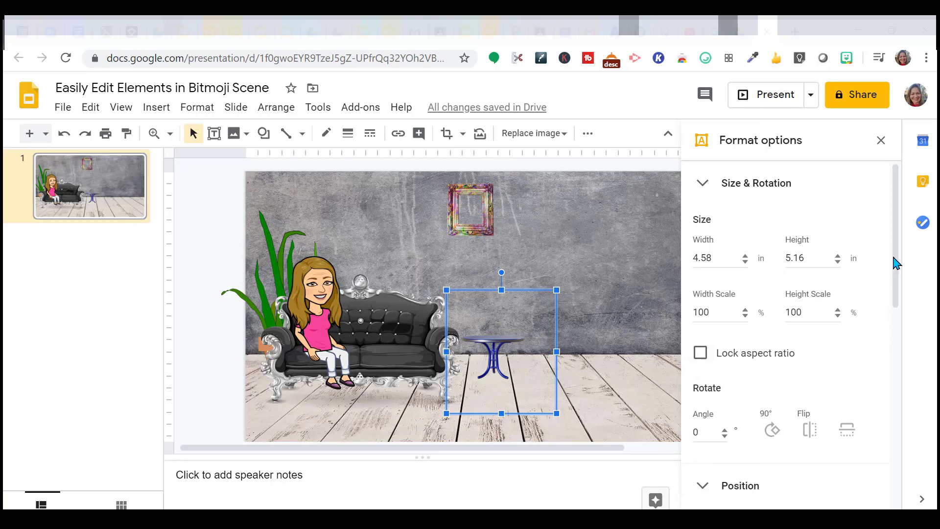
{"action": "left_click_drag", "start_coordinate": [899, 263], "coordinate": [909, 430]}
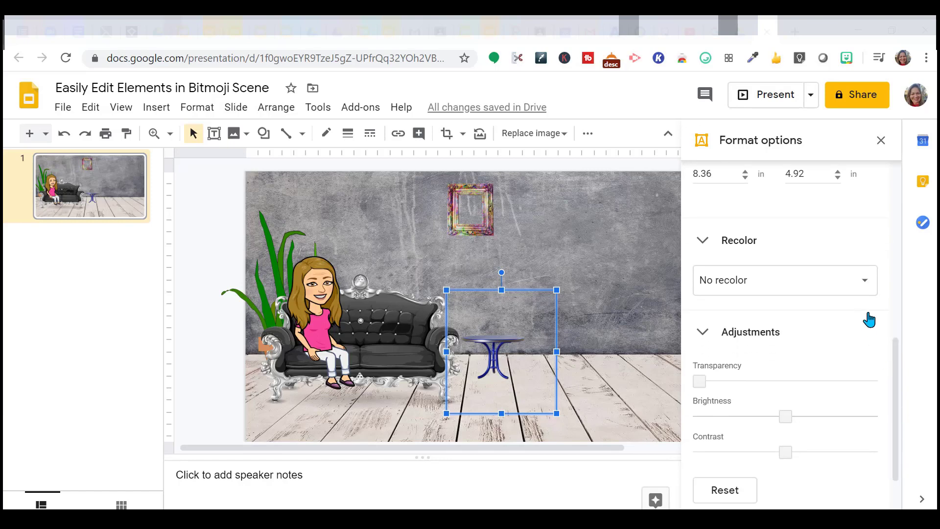
{"action": "left_click", "coordinate": [865, 281]}
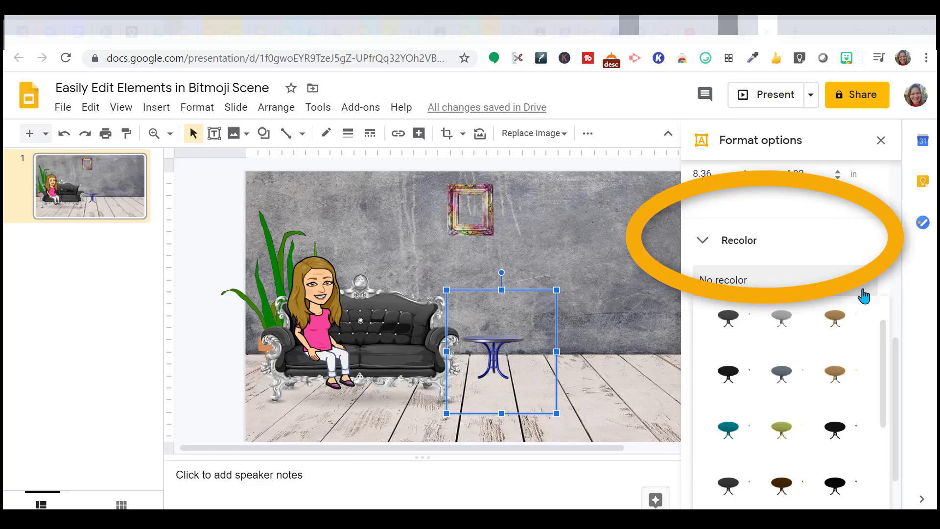
{"action": "left_click", "coordinate": [840, 320]}
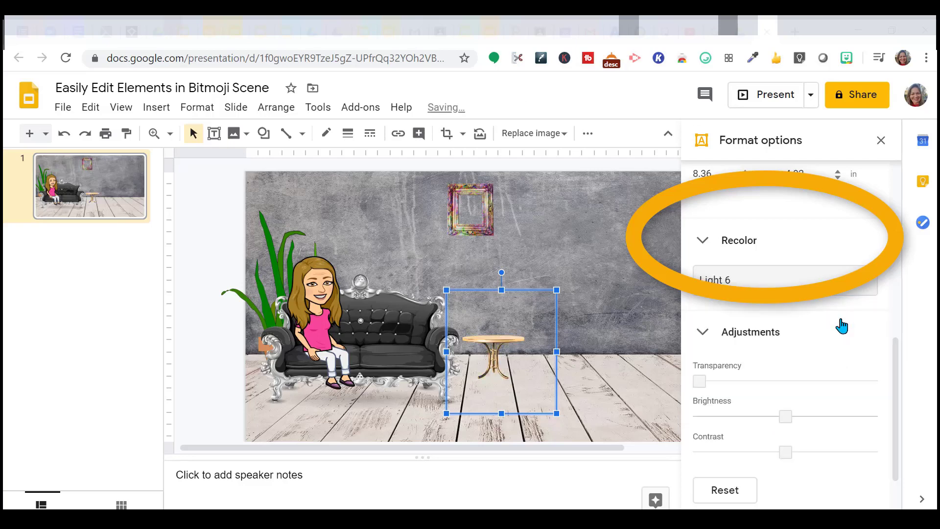
{"action": "left_click", "coordinate": [857, 289]}
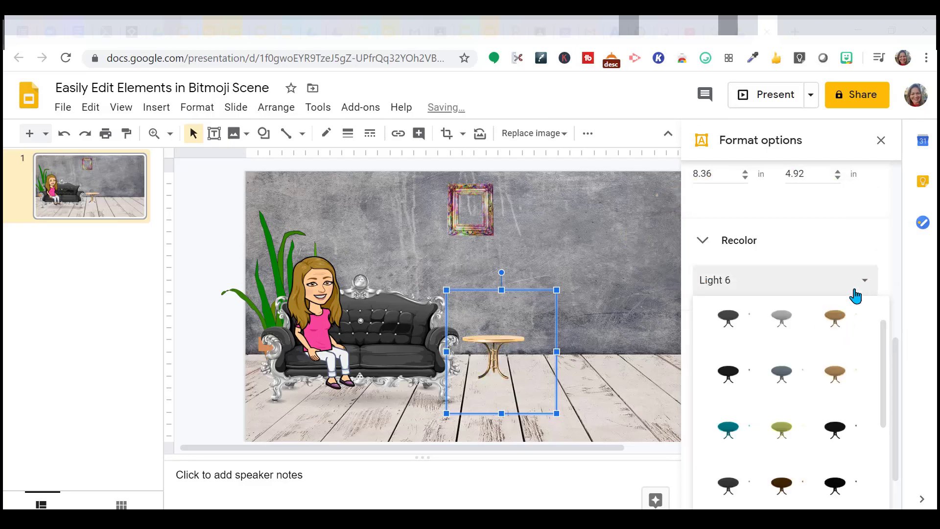
{"action": "left_click", "coordinate": [730, 430]}
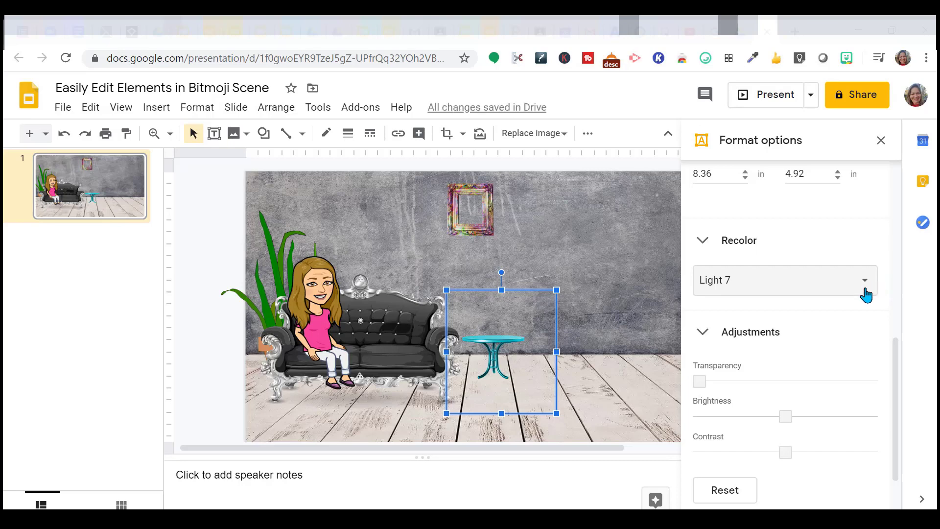
{"action": "left_click", "coordinate": [631, 324]}
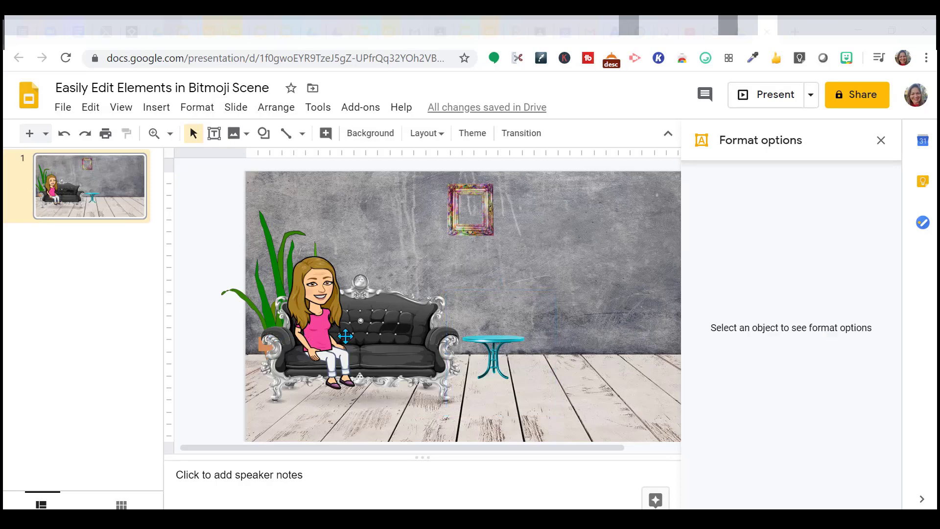
{"action": "right_click", "coordinate": [394, 345]}
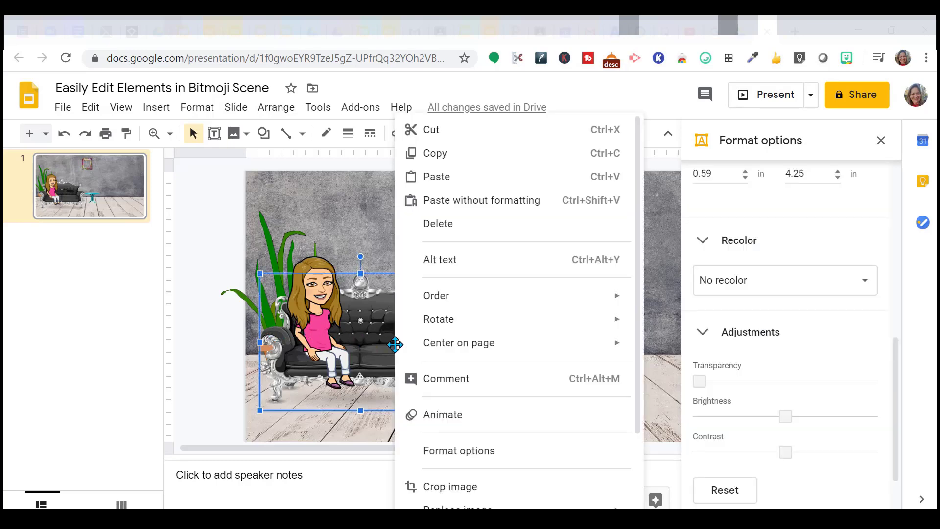
{"action": "left_click", "coordinate": [372, 330]}
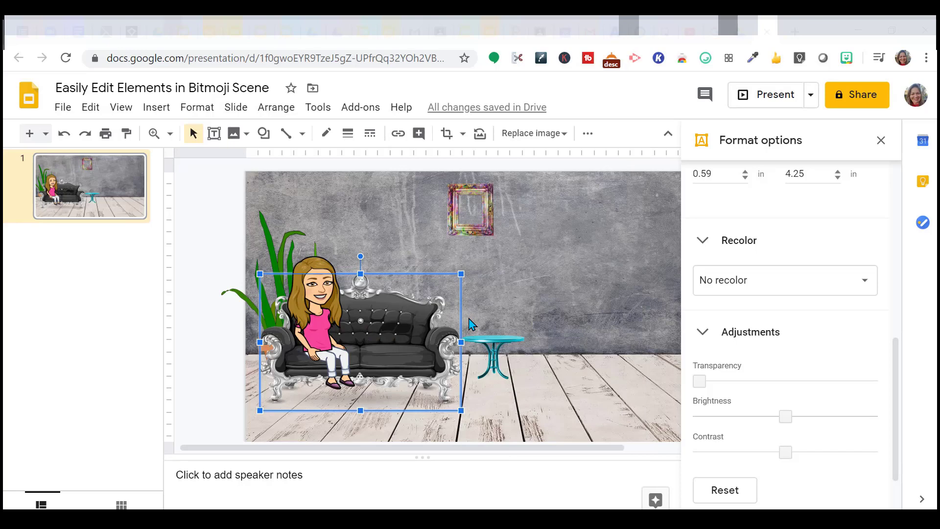
{"action": "left_click", "coordinate": [864, 287]}
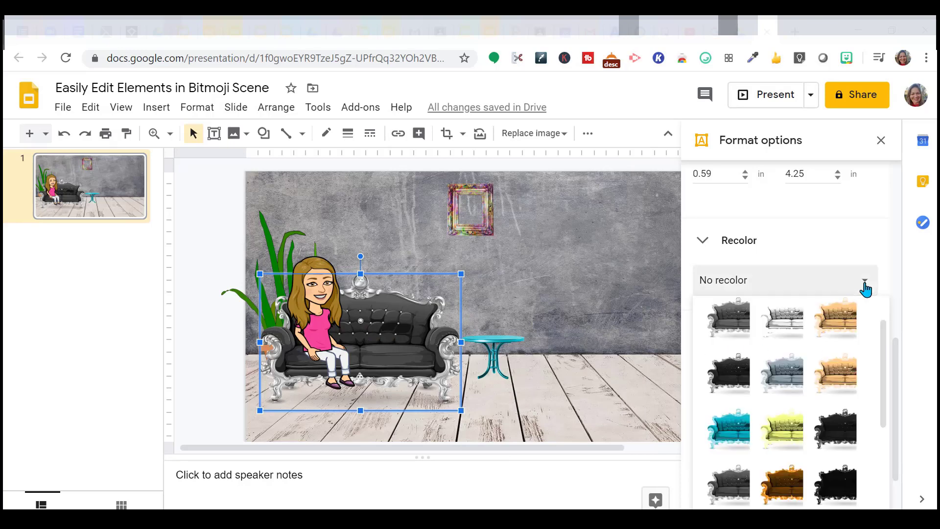
{"action": "left_click", "coordinate": [738, 435]}
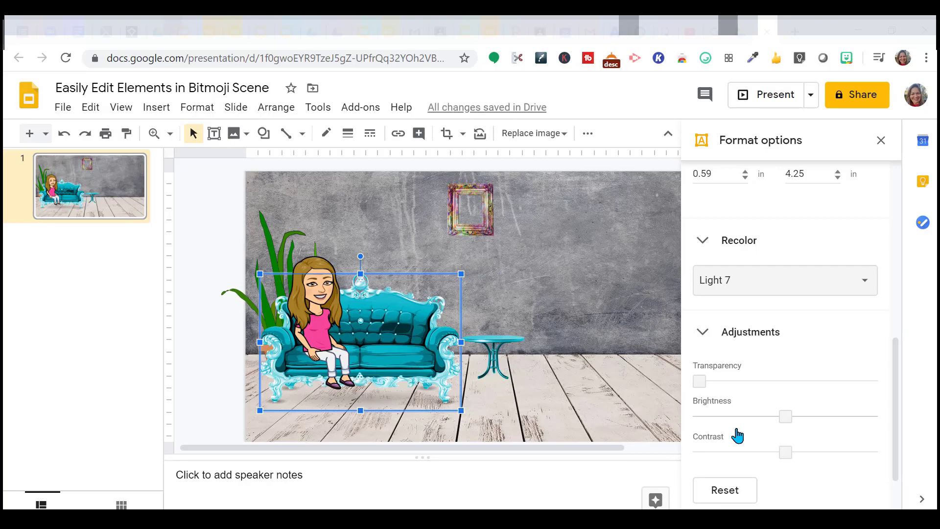
{"action": "left_click", "coordinate": [865, 287]}
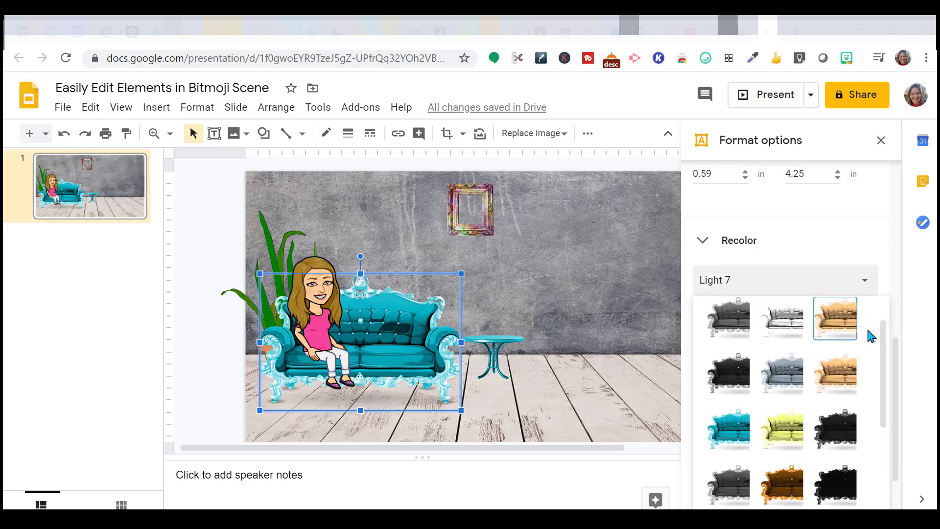
{"action": "left_click_drag", "start_coordinate": [882, 356], "coordinate": [882, 314]}
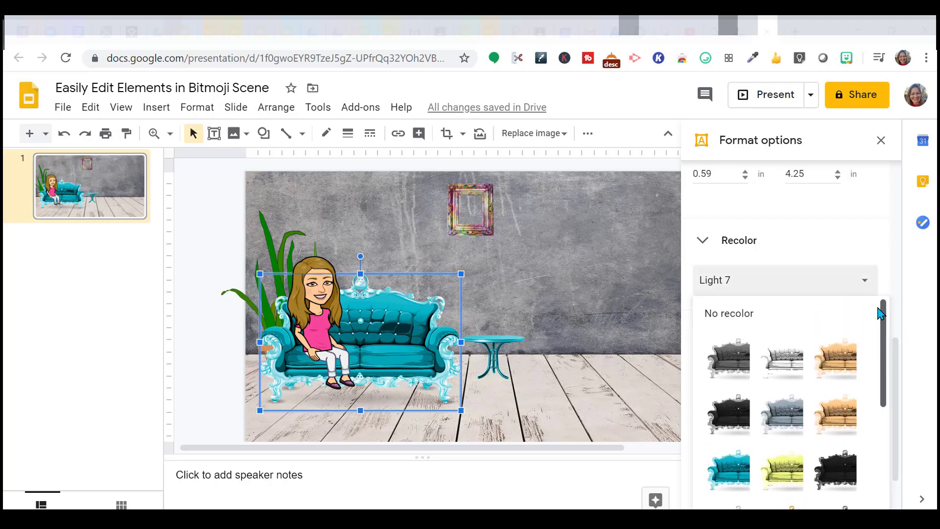
{"action": "left_click", "coordinate": [813, 319]}
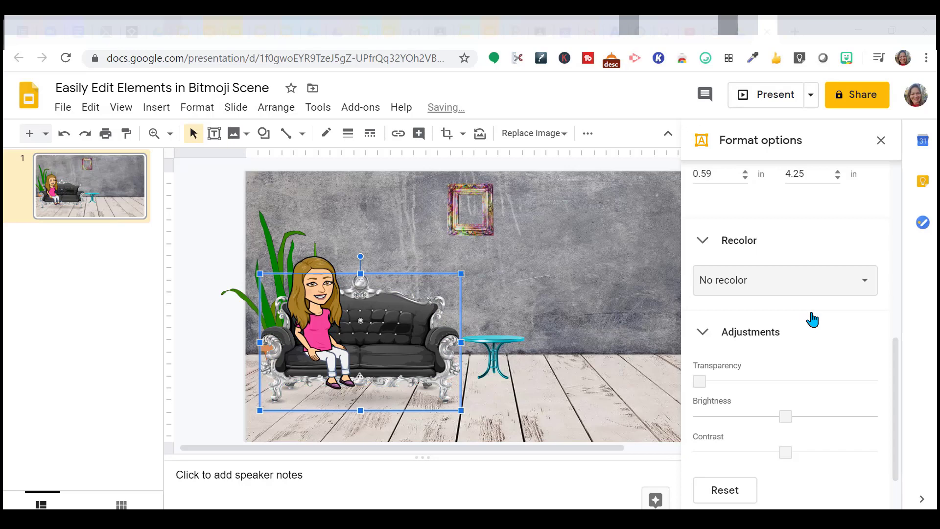